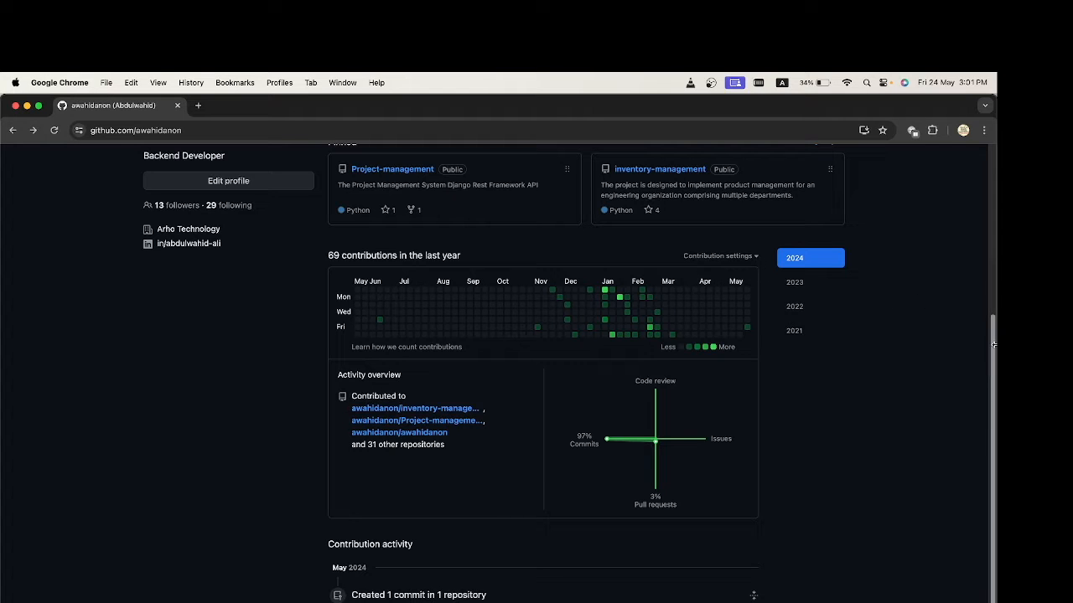
pyautogui.moveTo(994, 345); pyautogui.dragTo(960, 77)
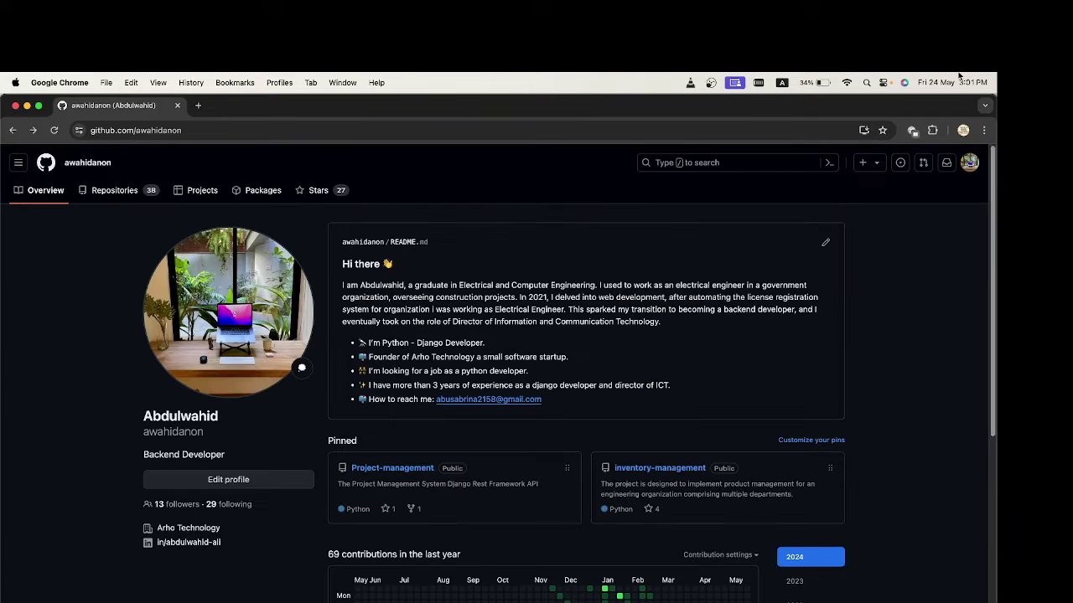
# View the commit history of the Project-Information-Management-System repository
pyautogui.click(130, 194)
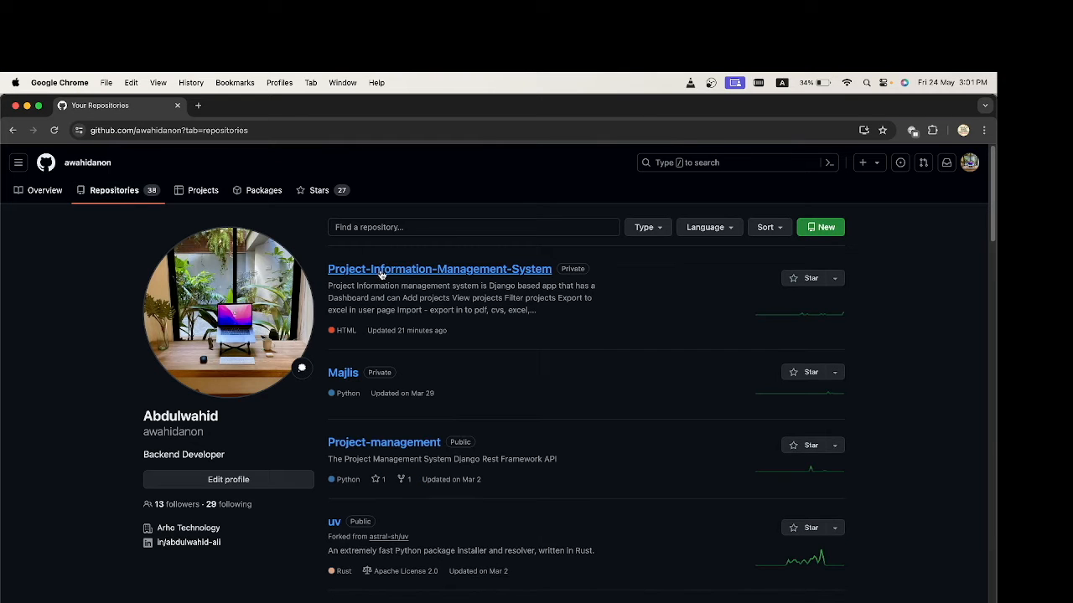
pyautogui.click(393, 271)
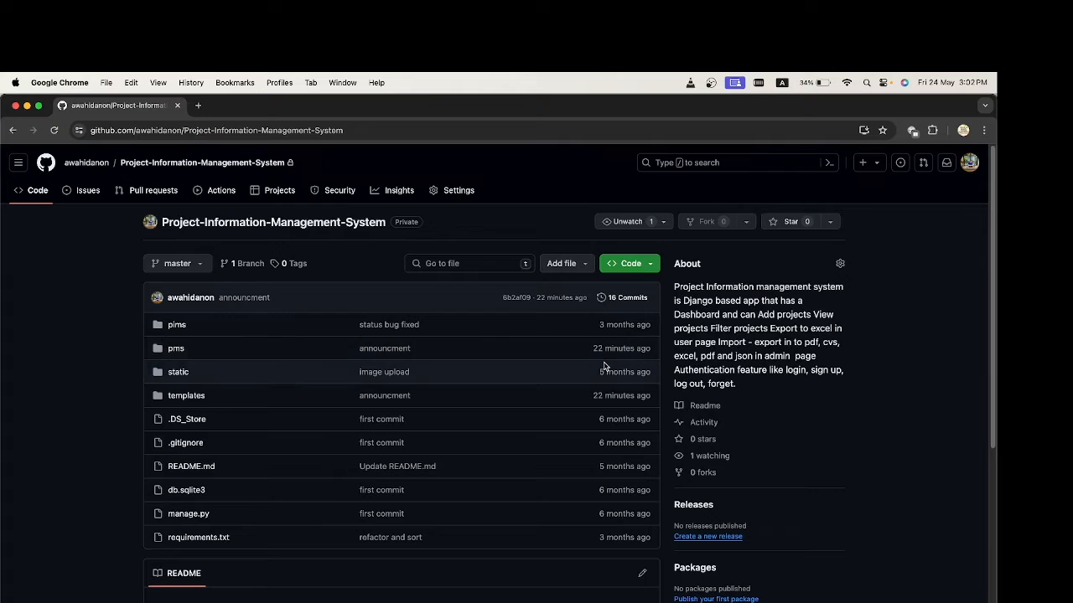
pyautogui.click(622, 303)
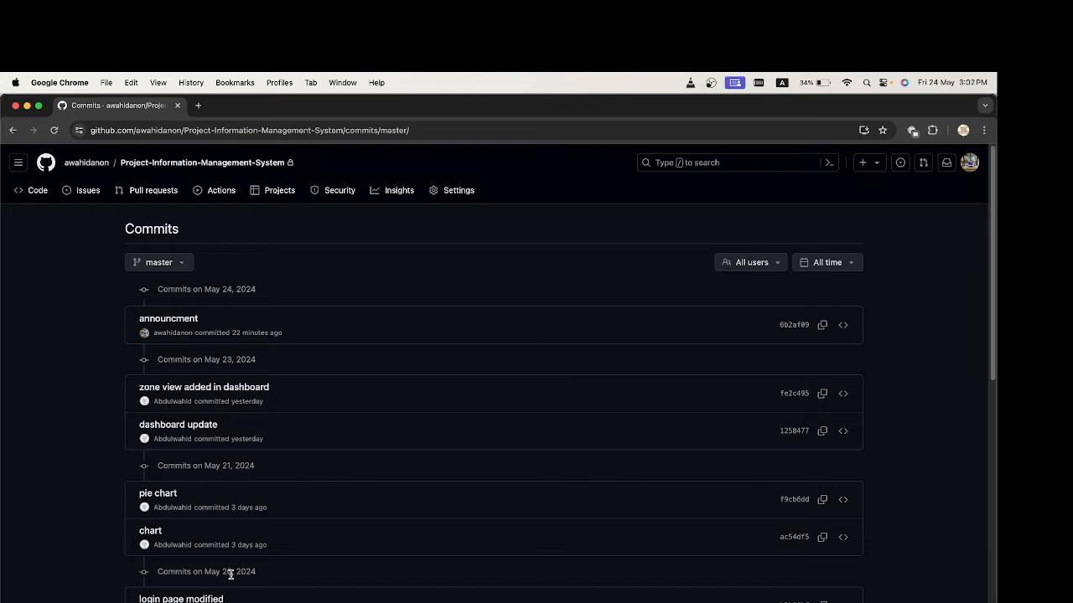
pyautogui.scroll(-5, 653, 408)
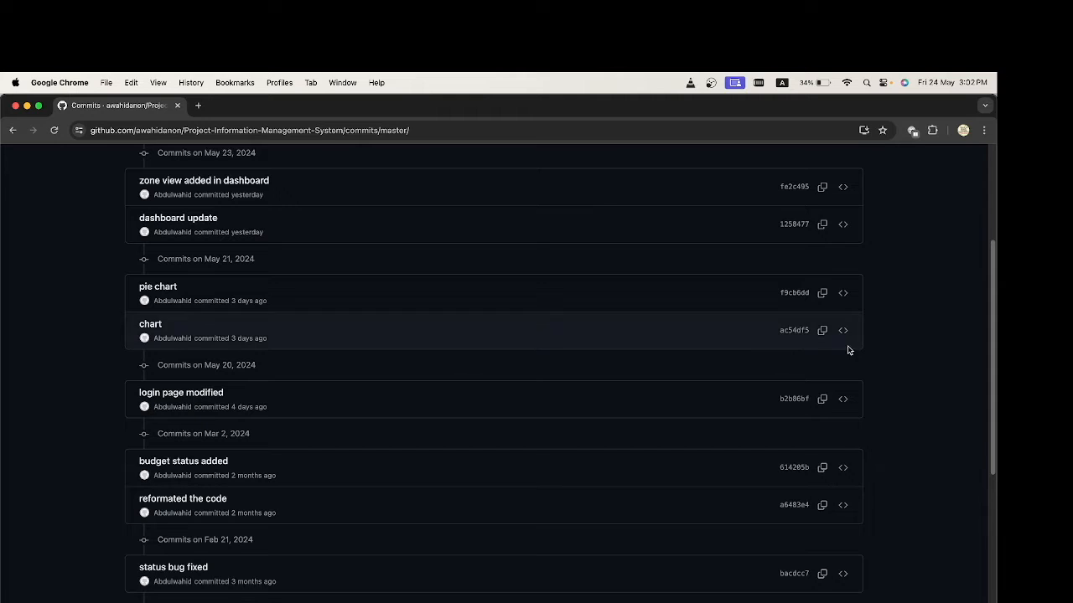
# Scroll through the commits, then go back to the repositories list
pyautogui.moveTo(991, 350); pyautogui.dragTo(992, 253)
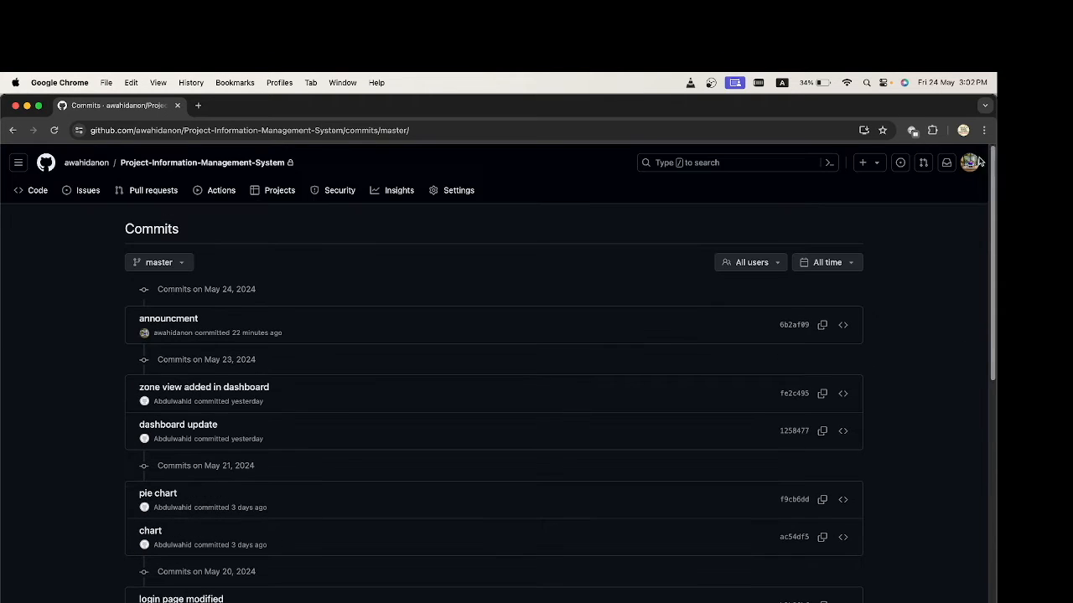
pyautogui.click(12, 132)
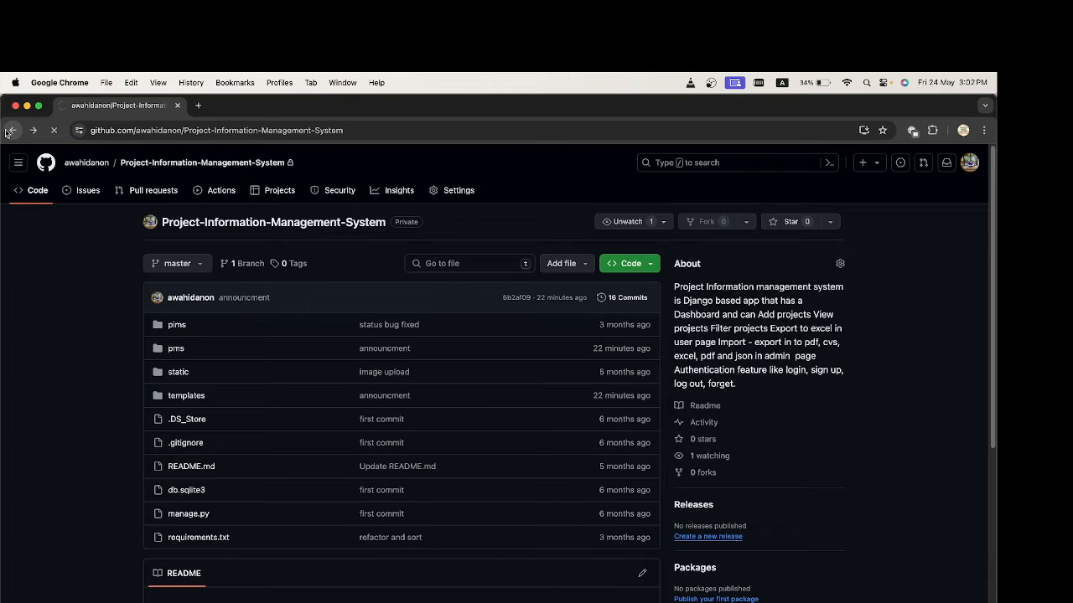
pyautogui.click(10, 130)
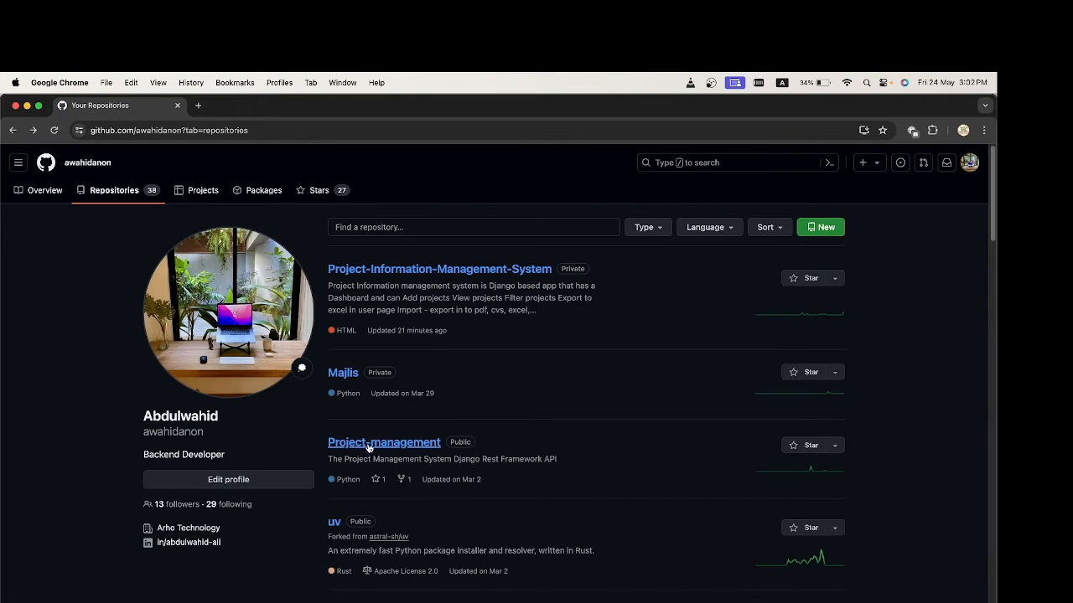
# View the Majlis repository's commit history, then return to the profile overview
pyautogui.click(353, 376)
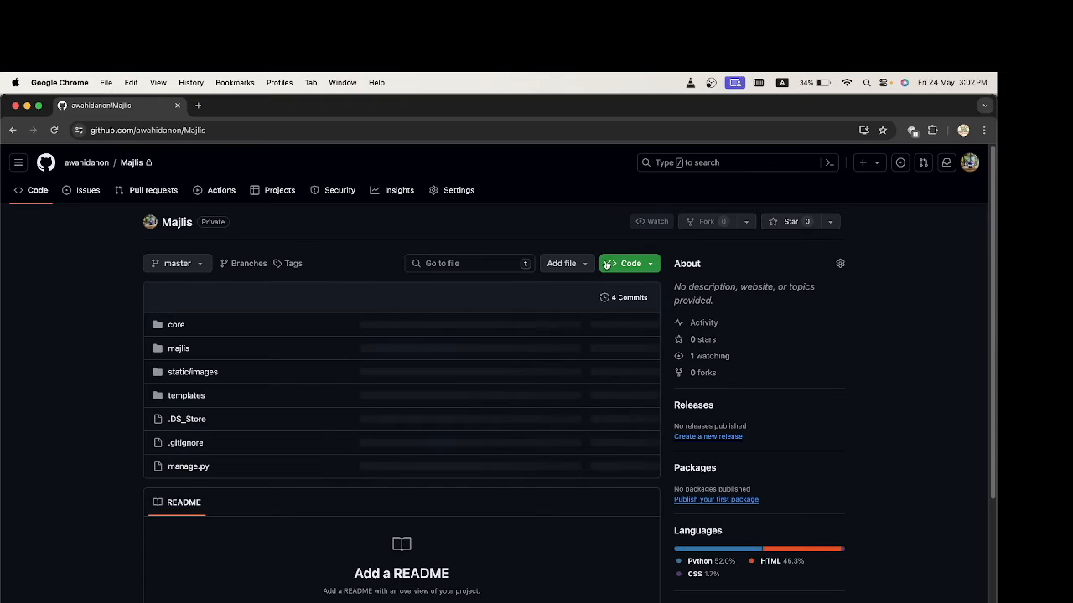
pyautogui.click(633, 300)
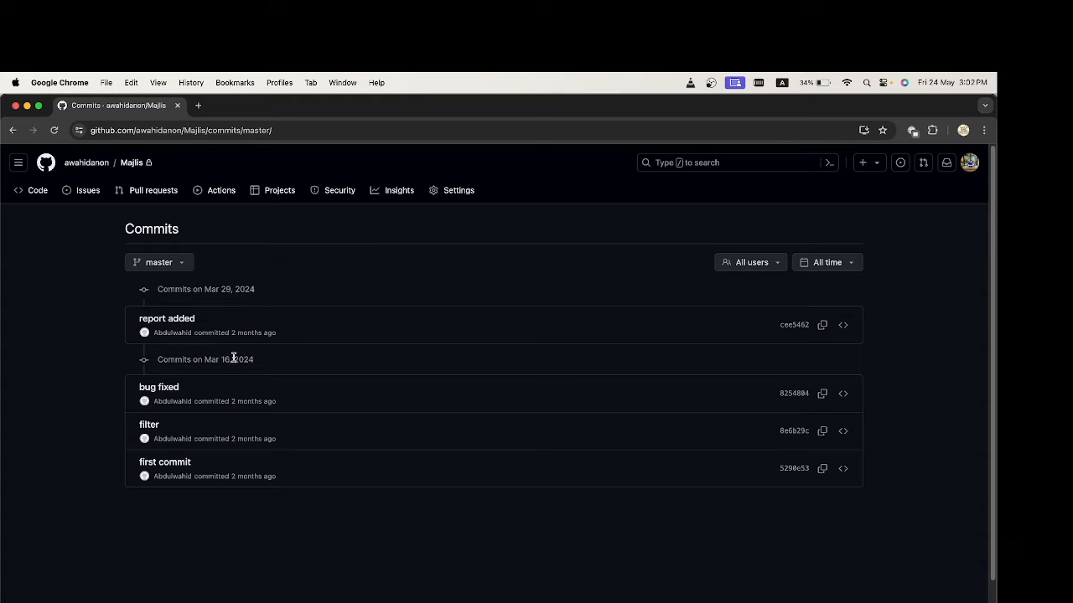
pyautogui.moveTo(86, 162)
pyautogui.click(102, 167)
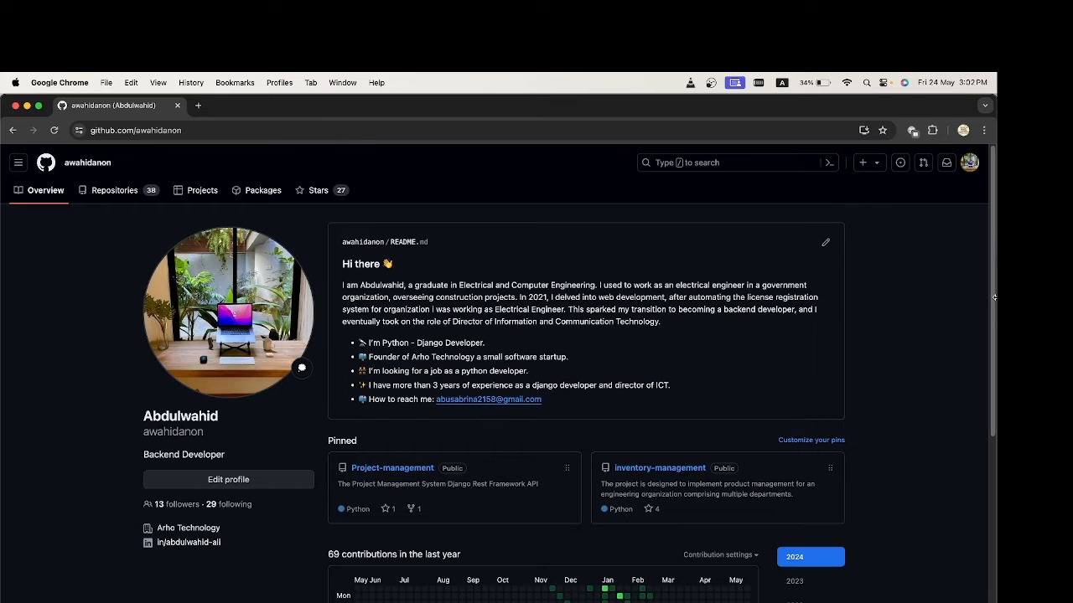
pyautogui.scroll(-5, 972, 428)
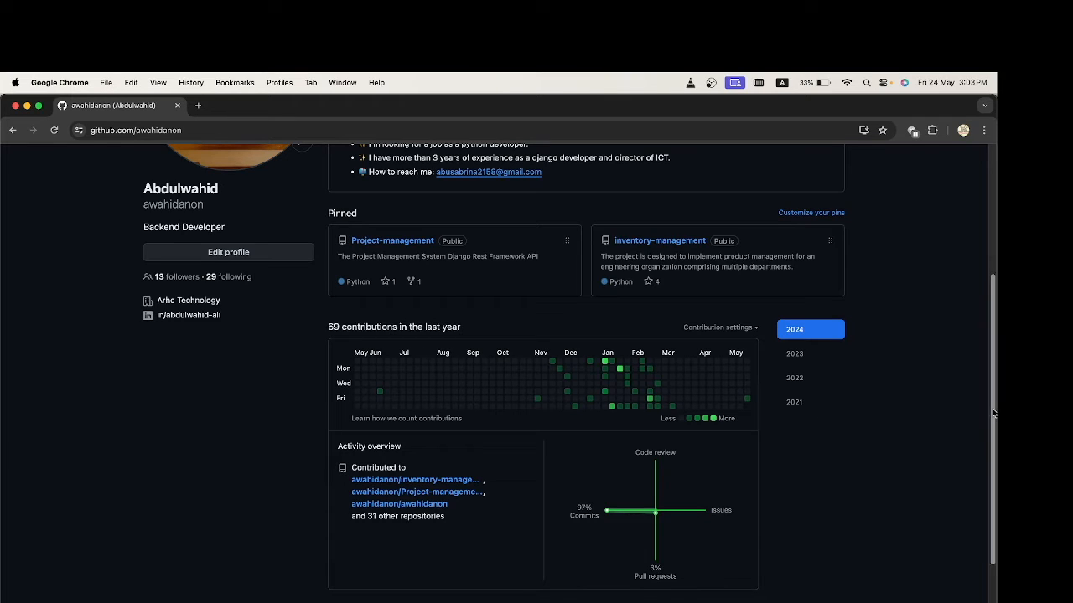
pyautogui.moveTo(993, 413); pyautogui.dragTo(974, 217)
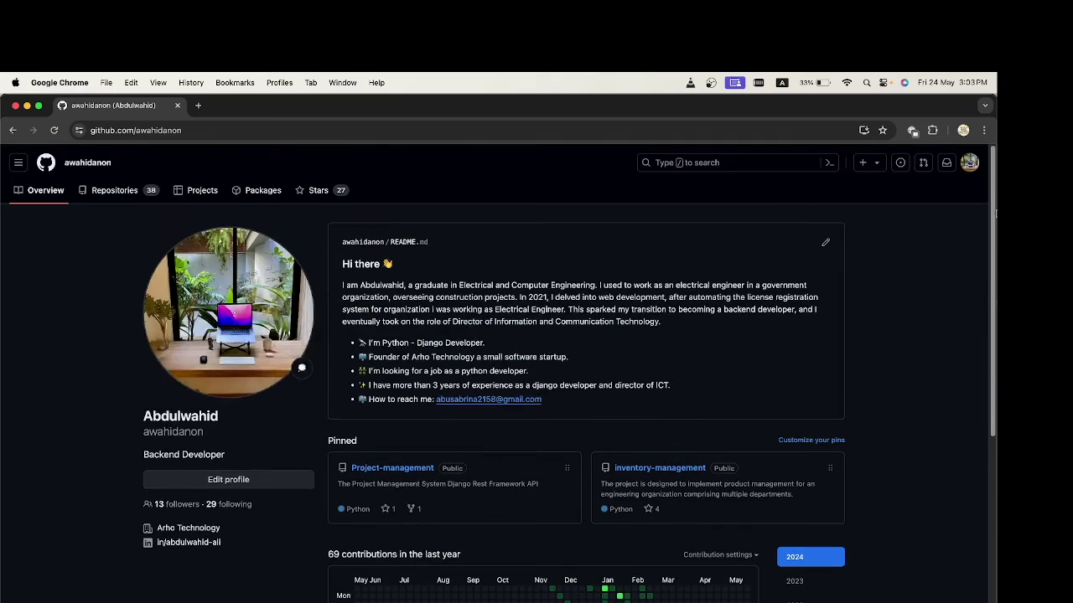
pyautogui.click(971, 166)
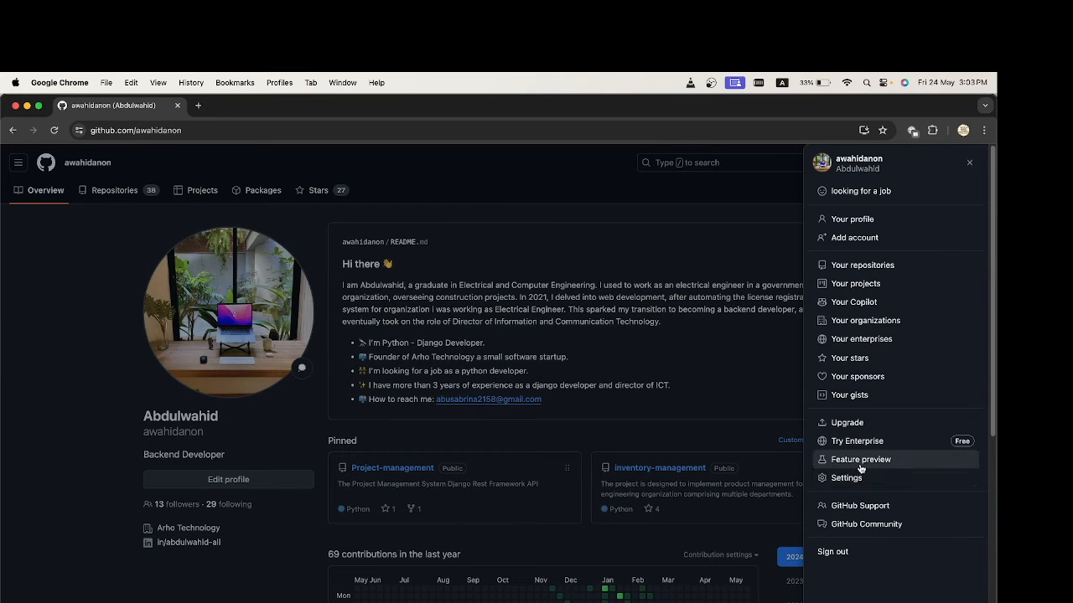
# In account Settings > Emails, highlight the primary address, then switch to VS Code
pyautogui.click(860, 480)
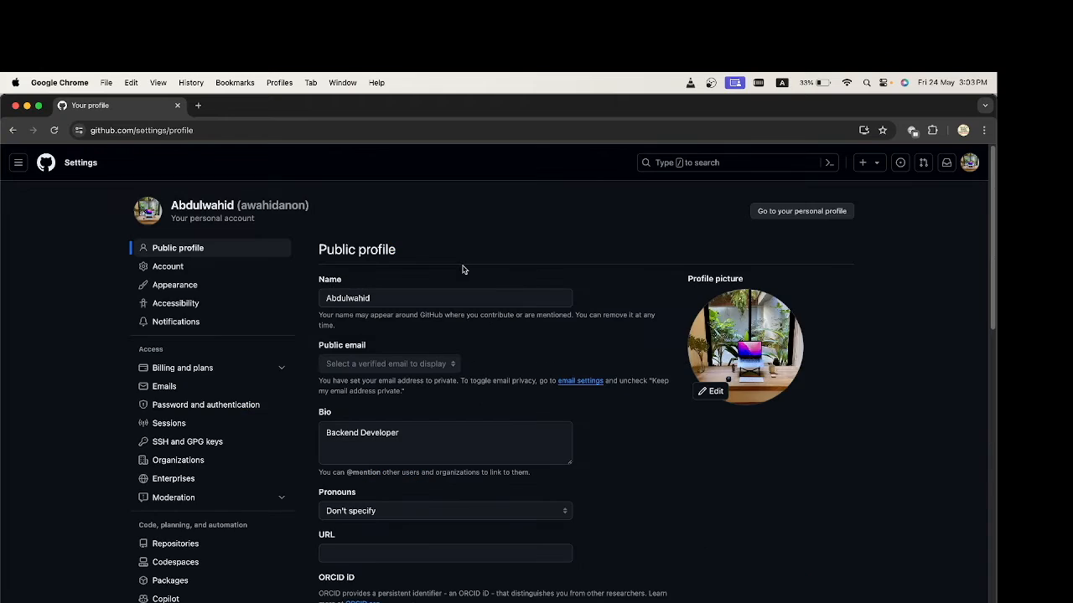
pyautogui.click(210, 385)
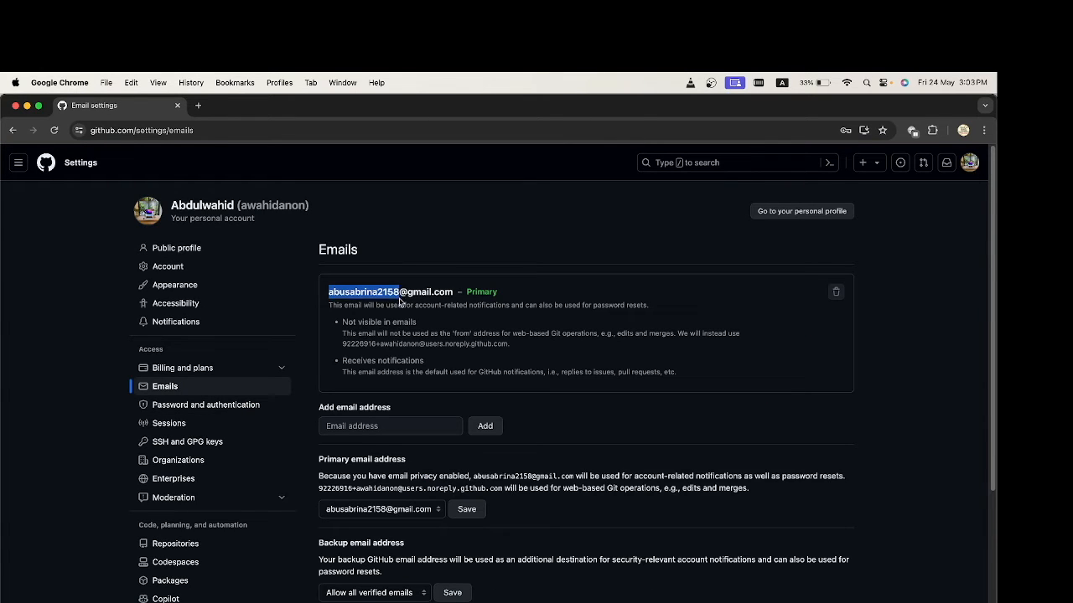
pyautogui.moveTo(328, 292); pyautogui.dragTo(451, 290)
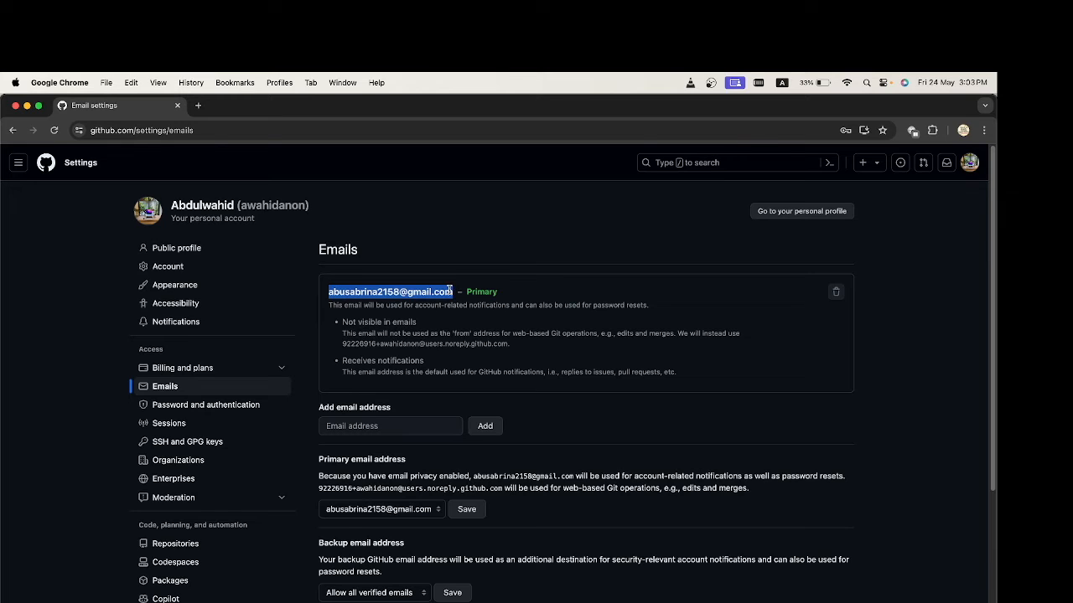
pyautogui.press('super+Tab')
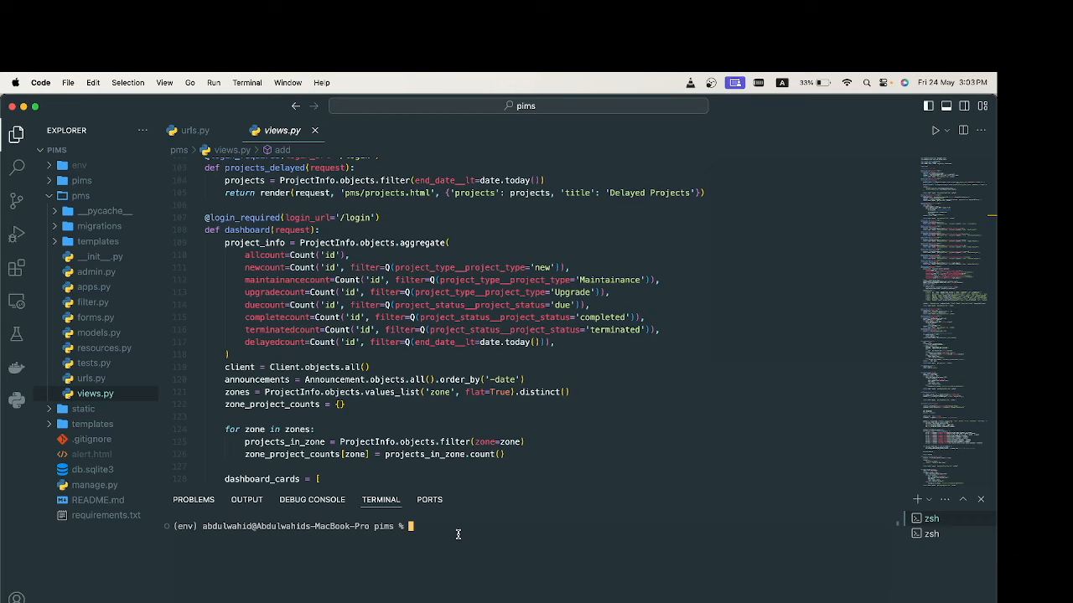
pyautogui.write('g')
pyautogui.write('it ')
pyautogui.write('c')
pyautogui.write('onfi')
pyautogui.write('g --')
pyautogui.write('gl')
pyautogui.write('obal ')
pyautogui.write('user')
pyautogui.write('.ema')
pyautogui.write('il')
# Run git config --global user.email, select the printed address, and switch to Chrome
pyautogui.press('Return')
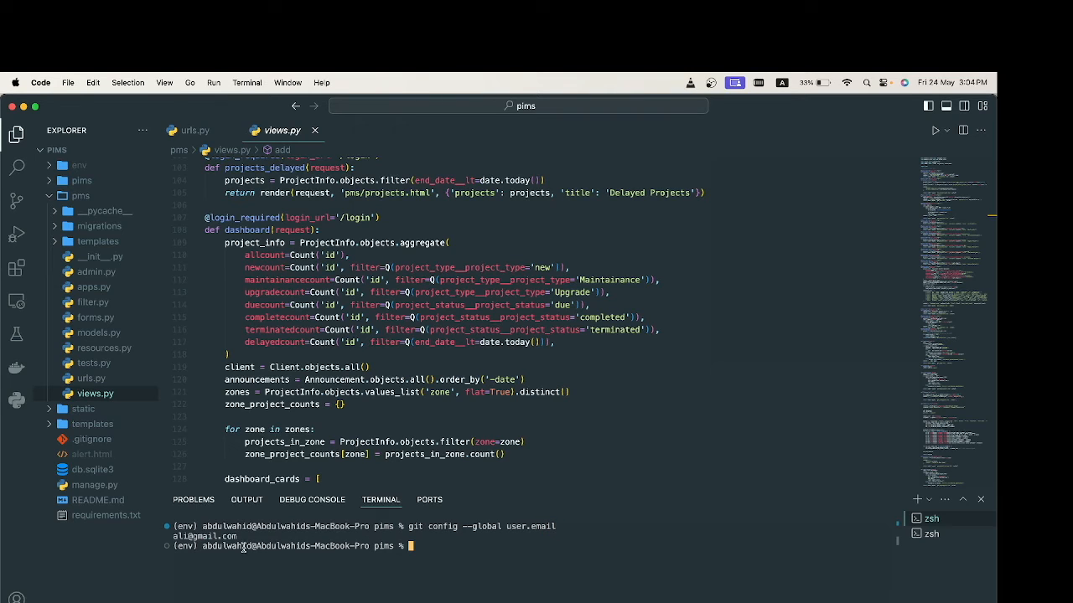
pyautogui.moveTo(241, 536); pyautogui.dragTo(176, 535)
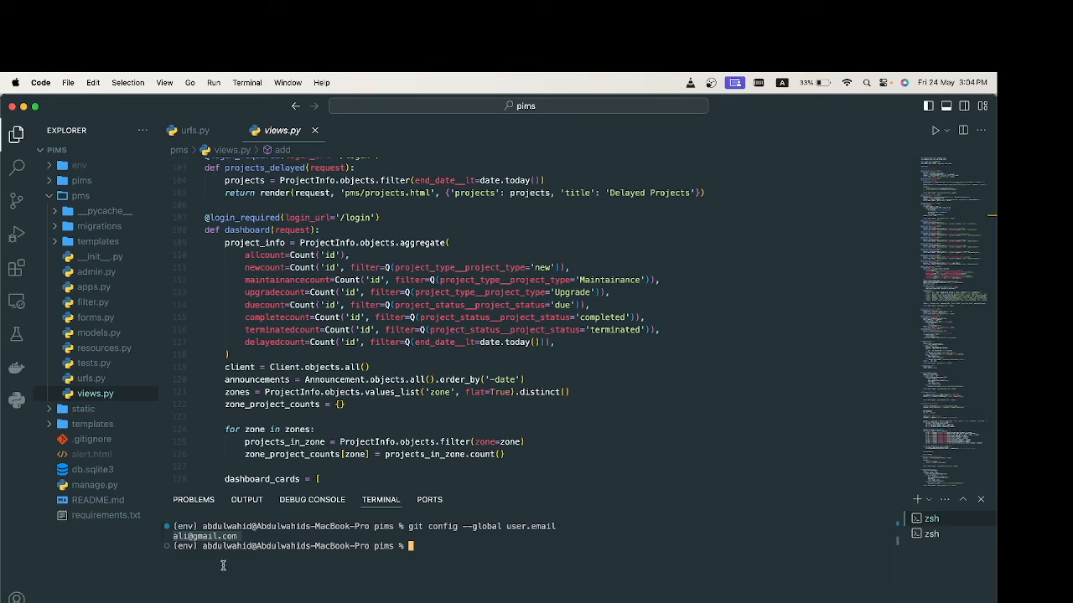
pyautogui.press('super+Tab')
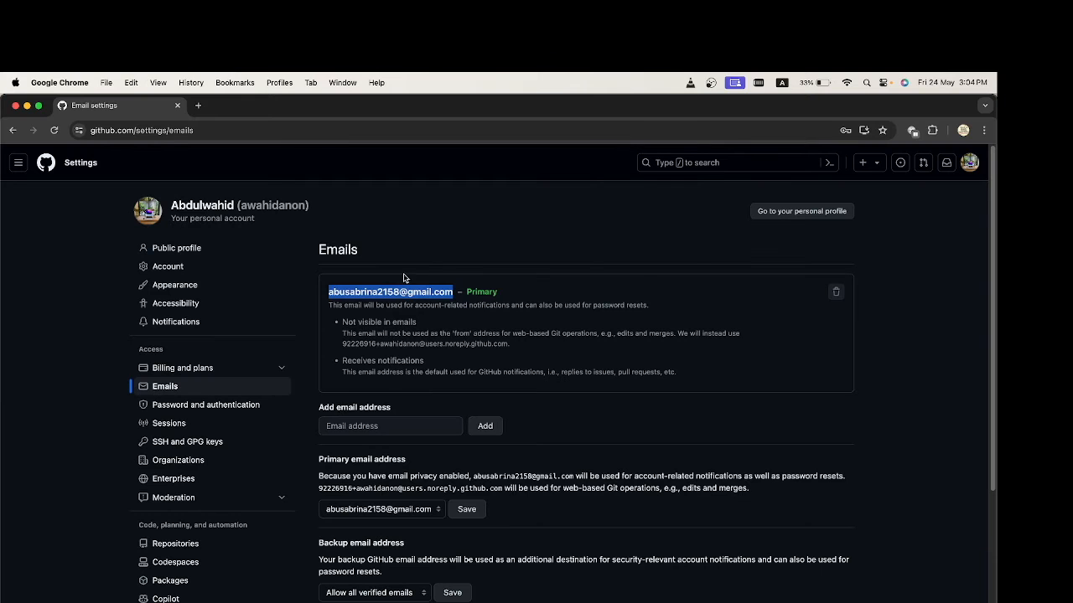
# Check the primary email on GitHub, then return focus to the VS Code terminal
pyautogui.click(356, 304)
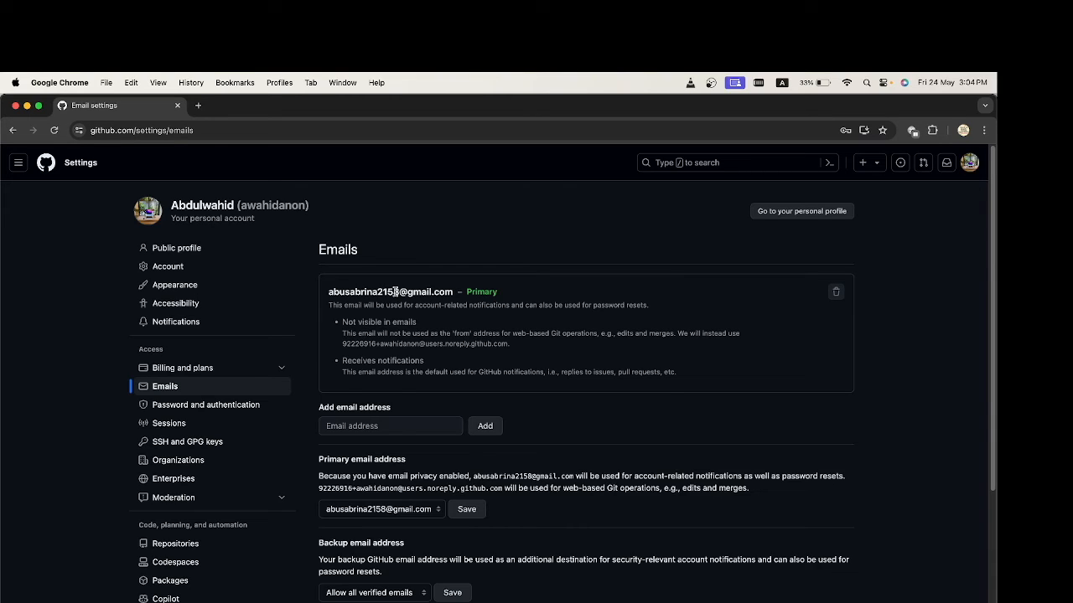
pyautogui.press('super+Tab')
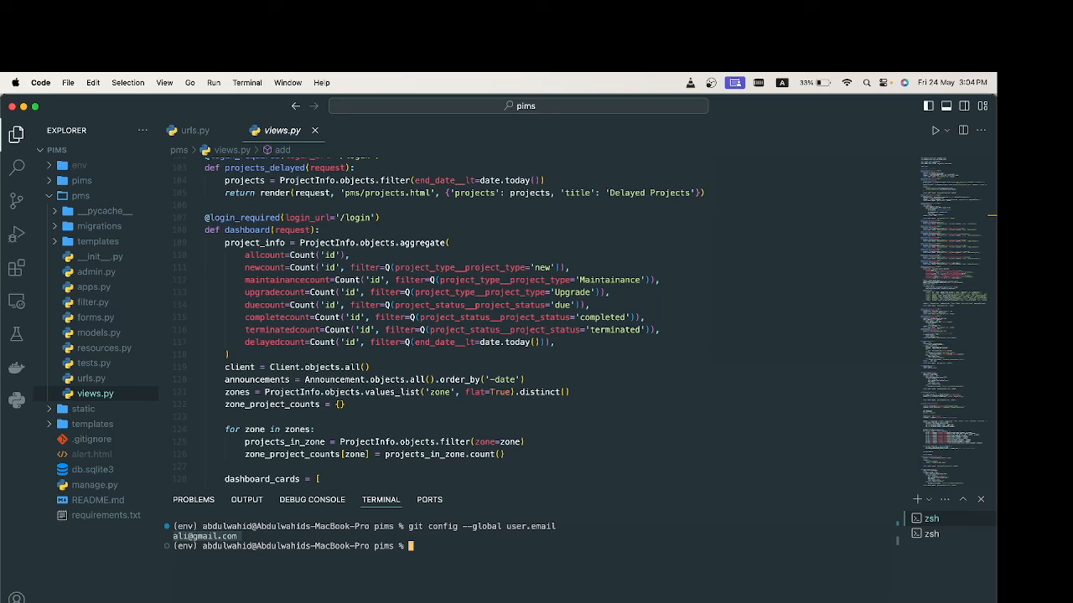
pyautogui.click(421, 545)
pyautogui.write('git ')
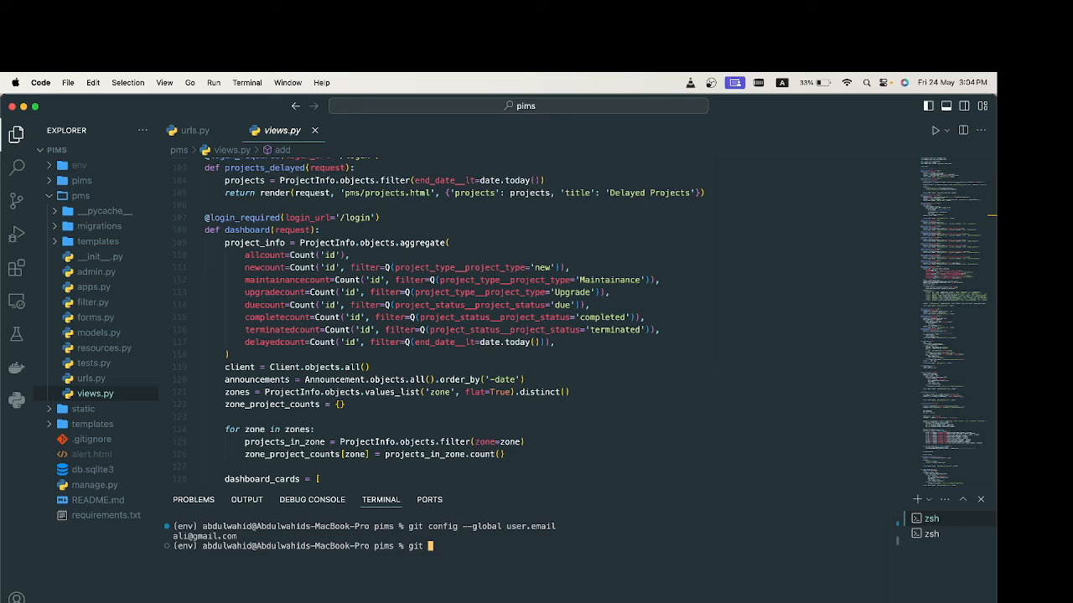
pyautogui.write('config ')
pyautogui.write('--global user.e')
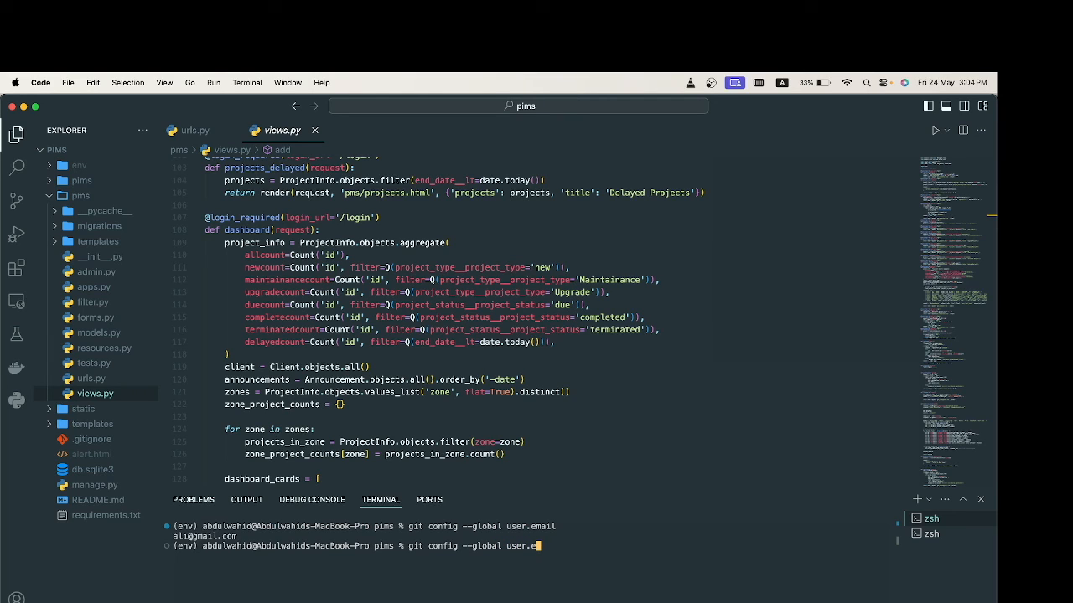
pyautogui.write('mail')
# Copy GitHub's primary email and run git config --global user.email with it pasted
pyautogui.press('super+Tab')
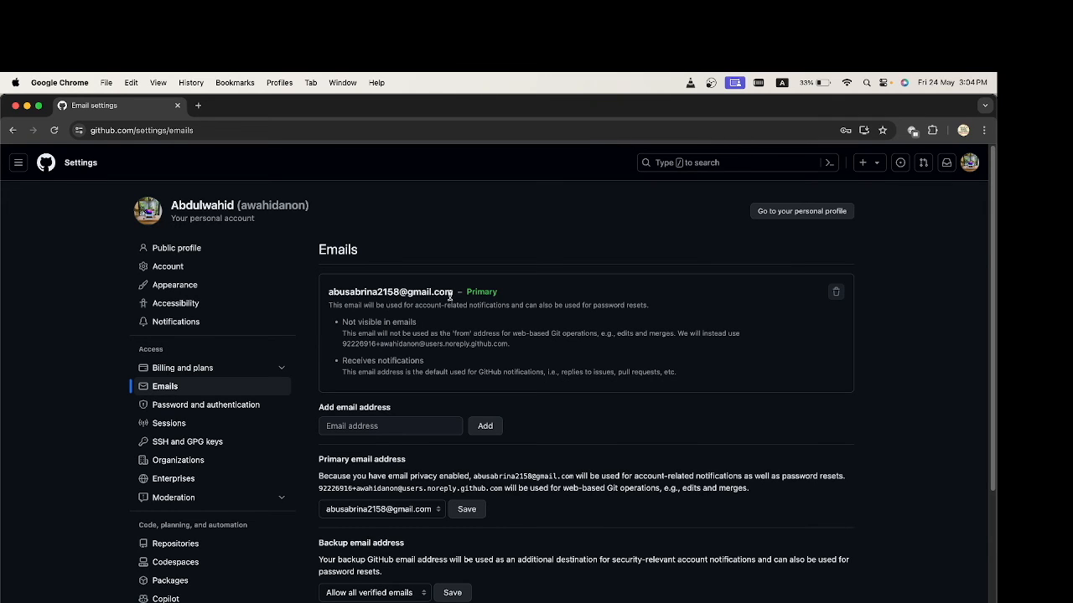
pyautogui.moveTo(453, 292); pyautogui.dragTo(327, 290)
pyautogui.press('super+c')
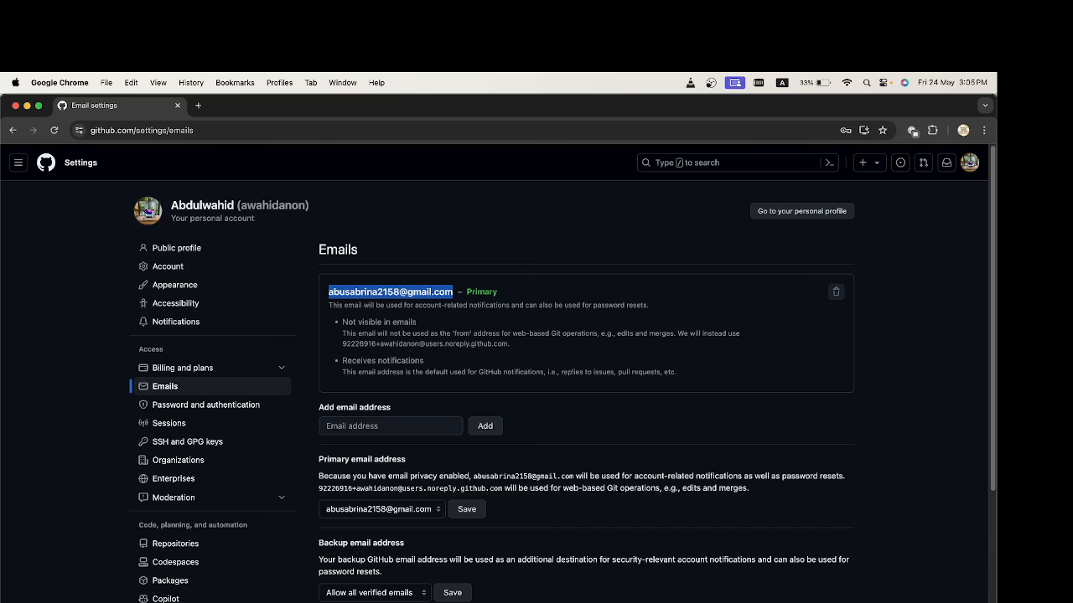
pyautogui.press('super+Tab')
pyautogui.press('super+v')
pyautogui.press('Return')
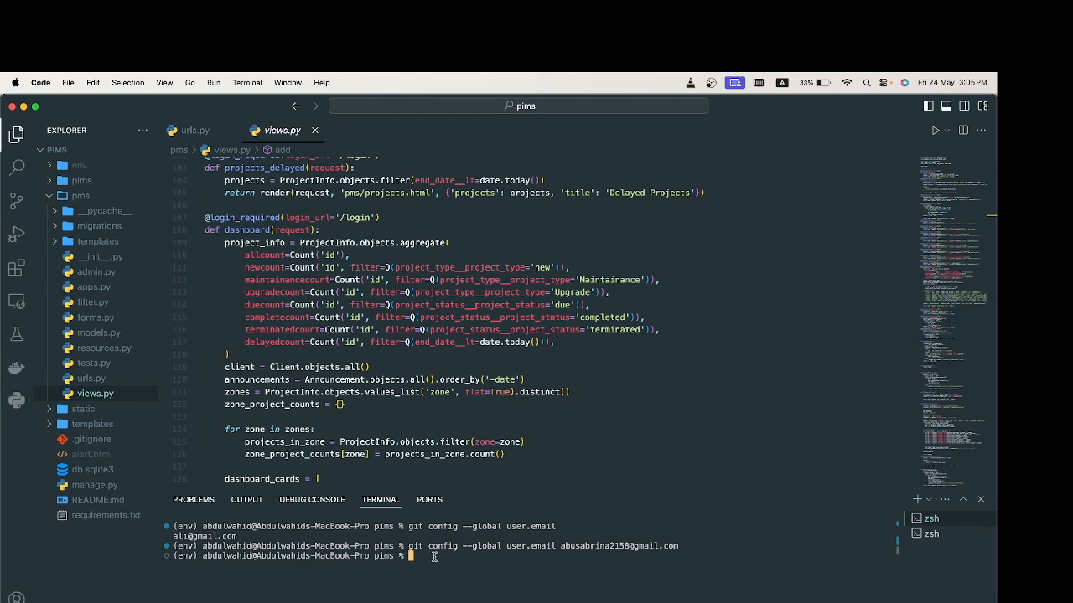
# Rerun git config --global user.email to verify the new address, then switch to GitHub
pyautogui.press('Up')
pyautogui.press('BackSpace')
pyautogui.press('BackSpace')
pyautogui.press('BackSpace')
pyautogui.press('Return')
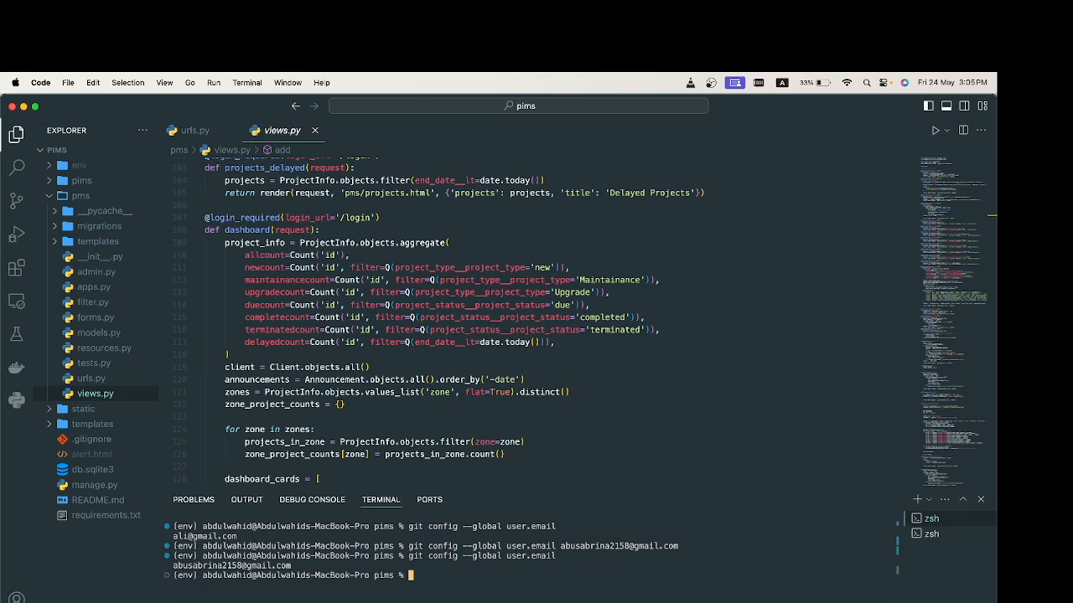
pyautogui.moveTo(300, 566); pyautogui.dragTo(173, 566)
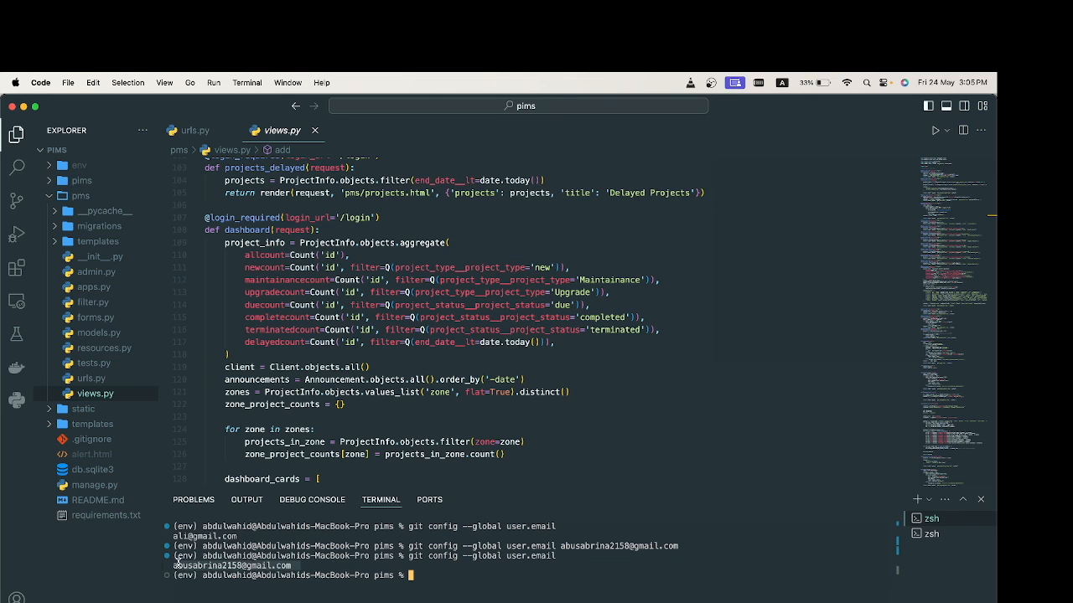
pyautogui.press('super+Tab')
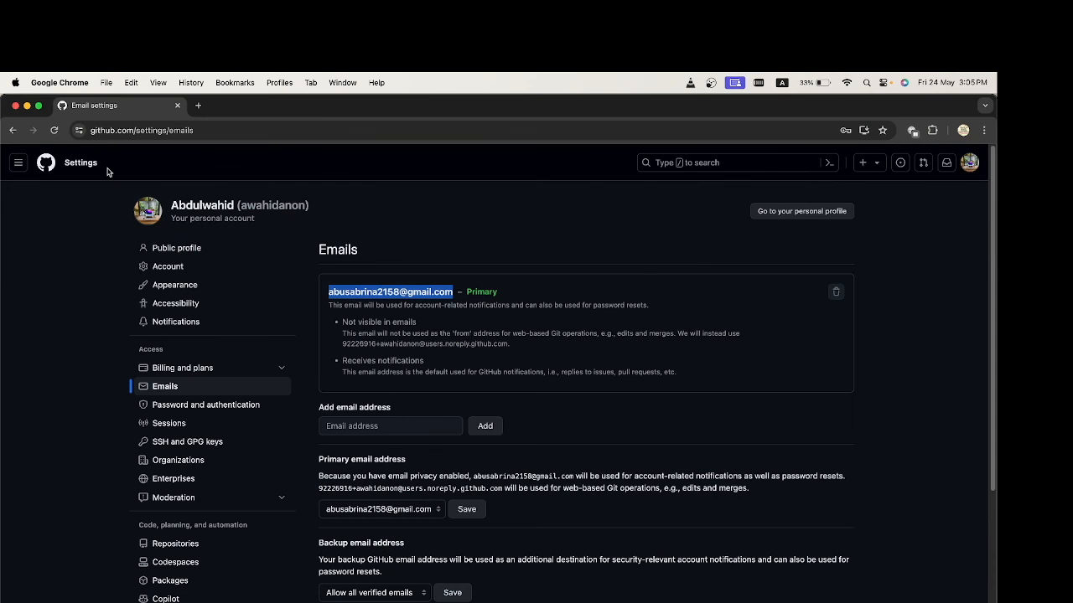
# Open the GitHub profile page showing the contribution graph
pyautogui.click(10, 132)
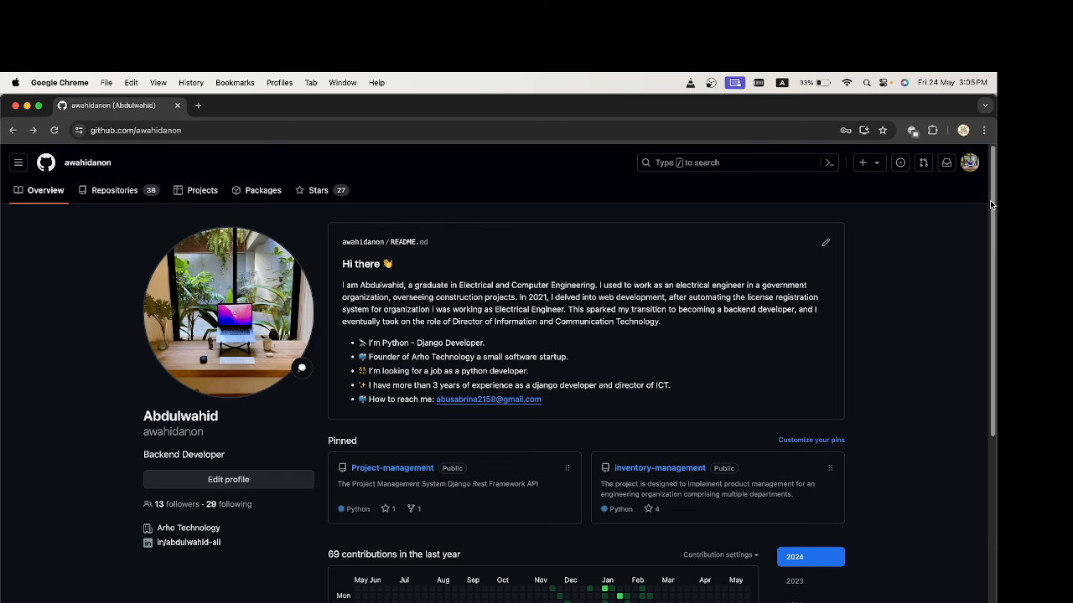
pyautogui.scroll(-3, 990, 204)
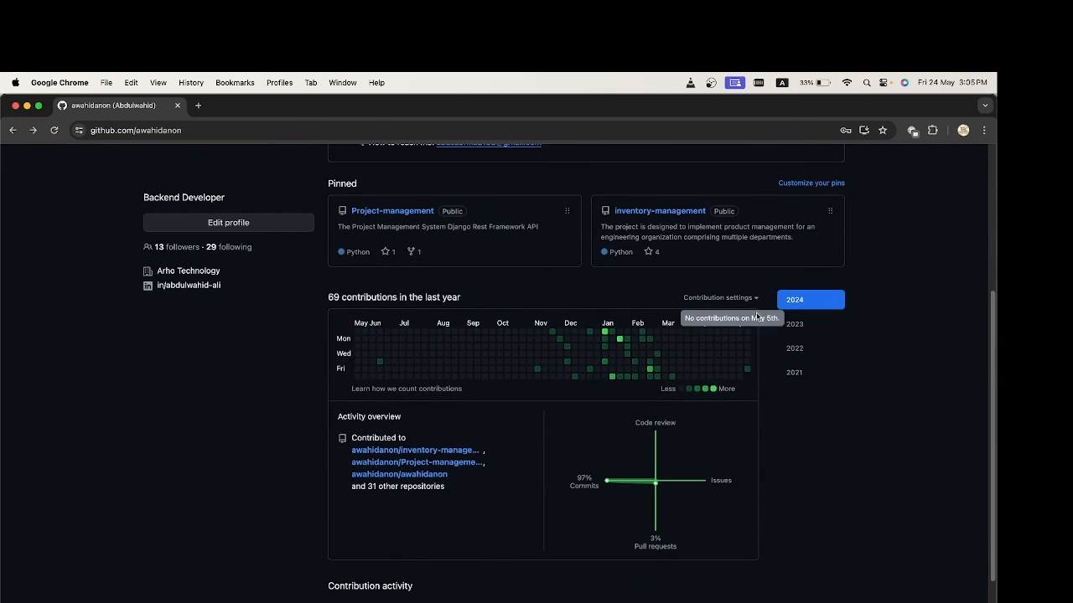